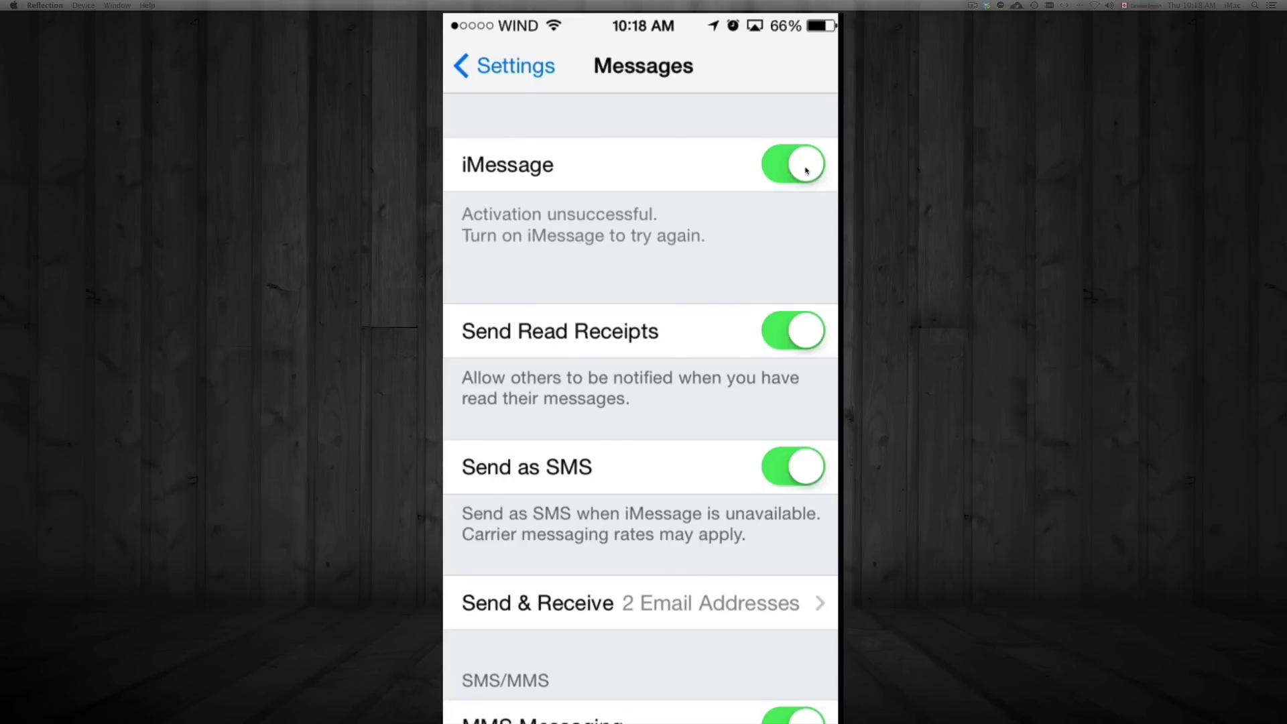
{"action": "scroll", "coordinate": [805, 171], "scroll_direction": "down", "scroll_amount": 5}
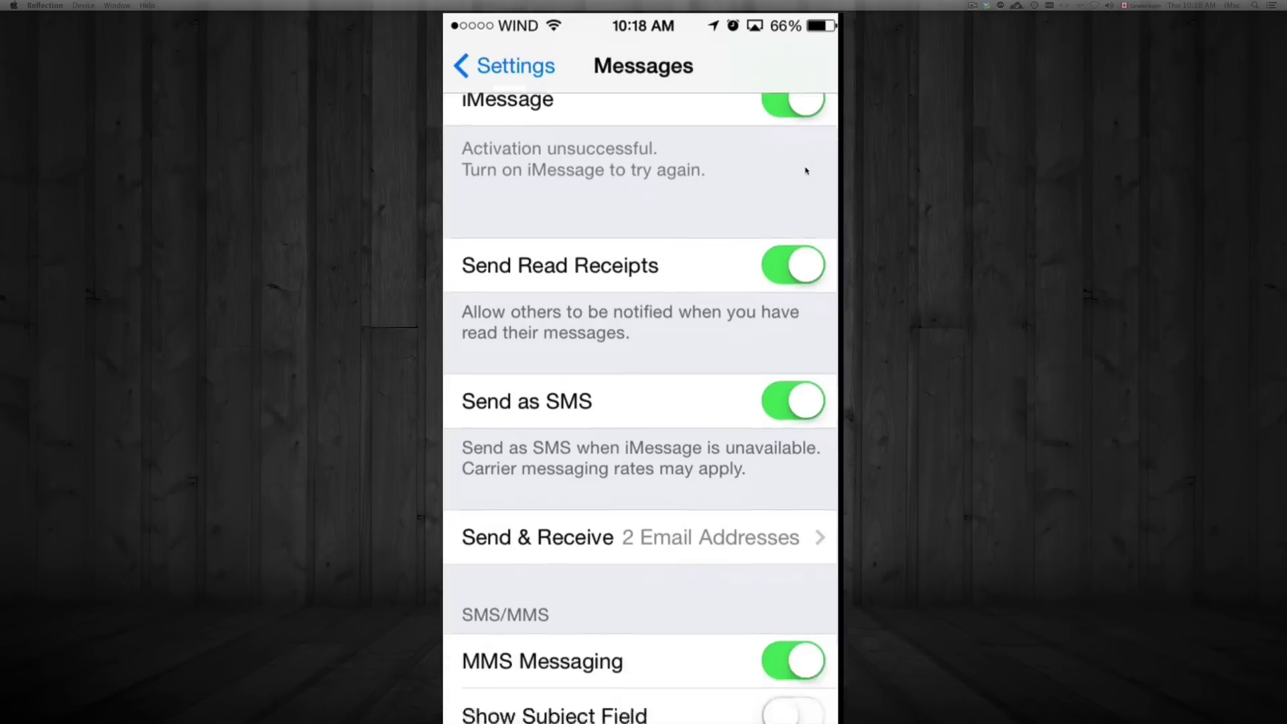
{"action": "scroll", "coordinate": [806, 171], "scroll_direction": "down", "scroll_amount": 2}
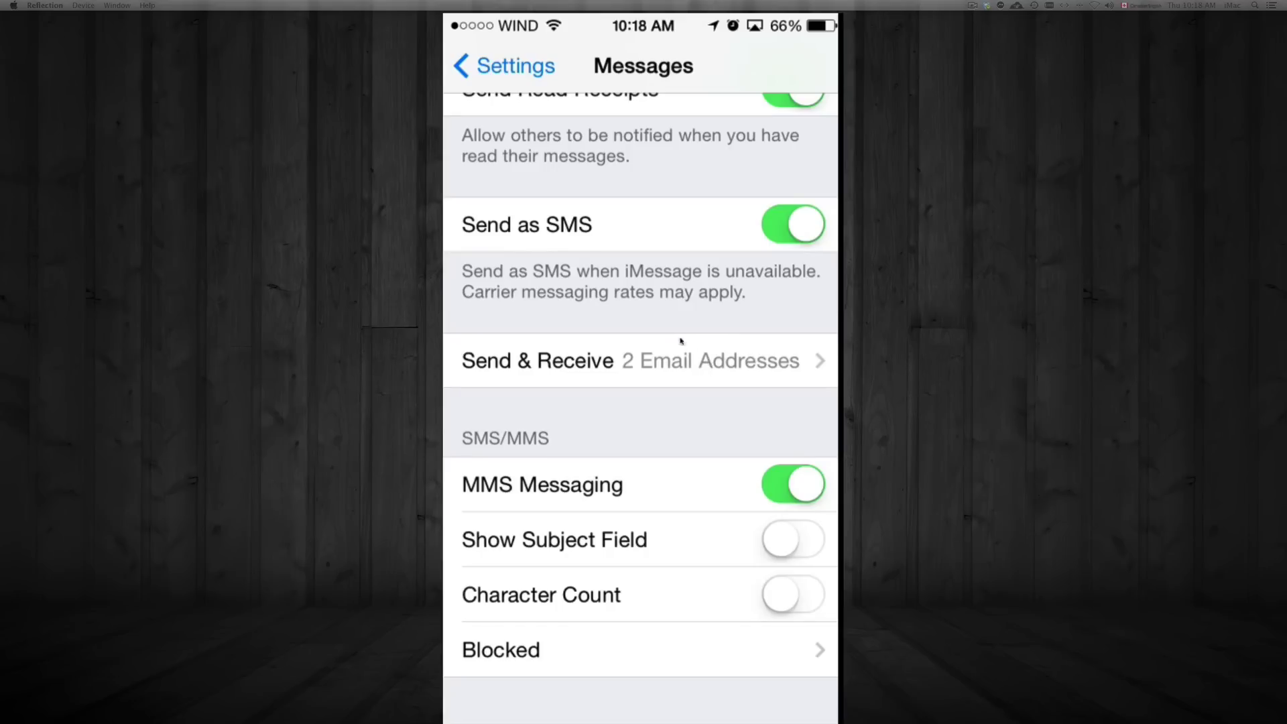
{"action": "scroll", "coordinate": [679, 340], "scroll_direction": "up", "scroll_amount": 5}
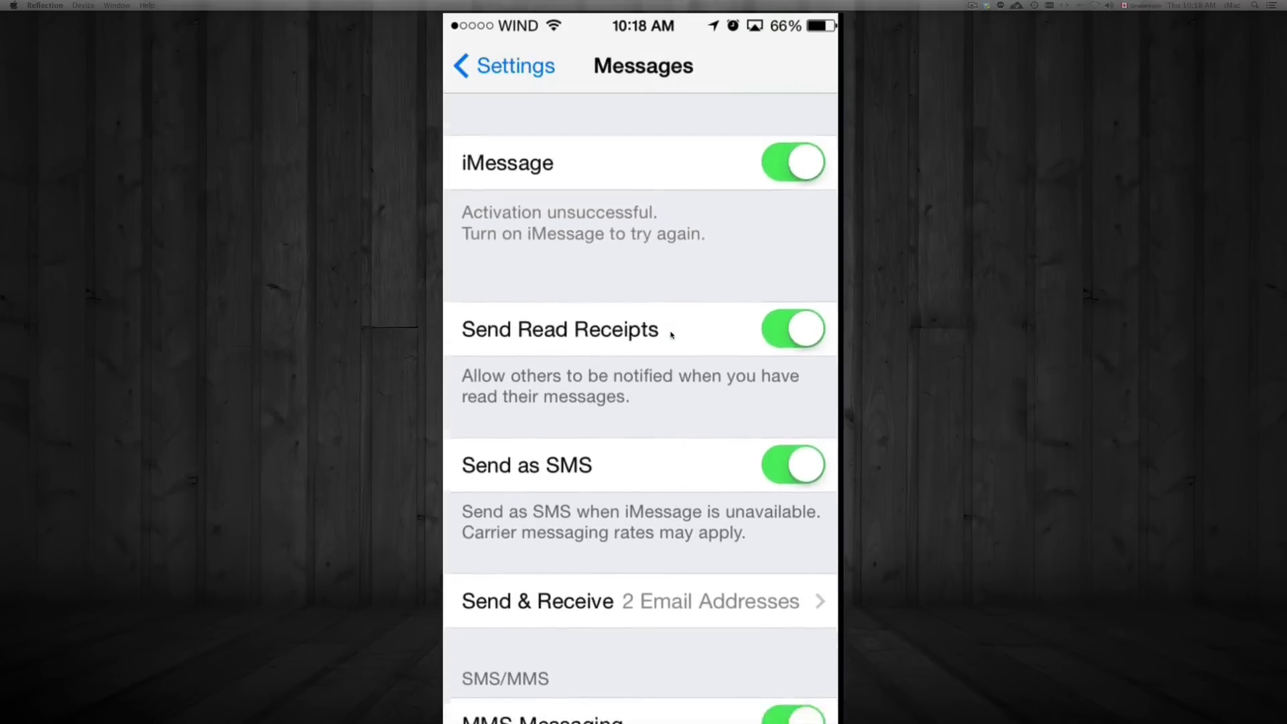
{"action": "scroll", "coordinate": [670, 333], "scroll_direction": "down", "scroll_amount": 3}
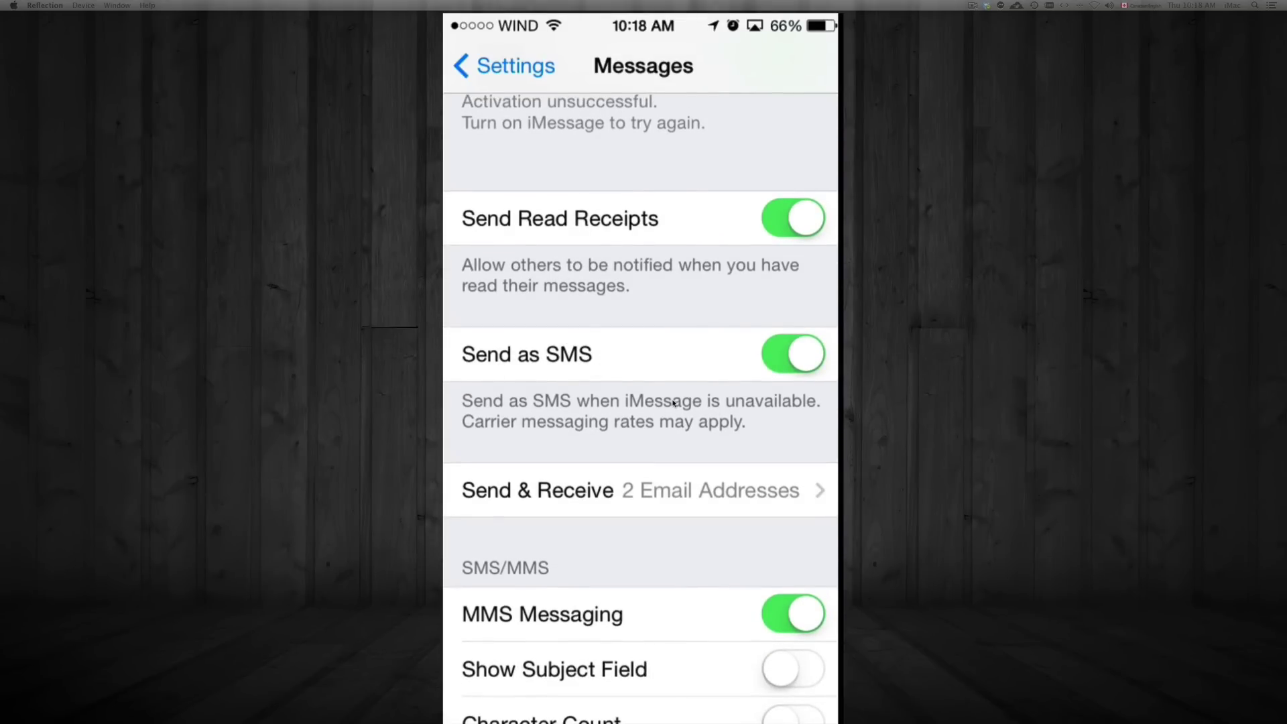
{"action": "scroll", "coordinate": [674, 402], "scroll_direction": "down", "scroll_amount": 2}
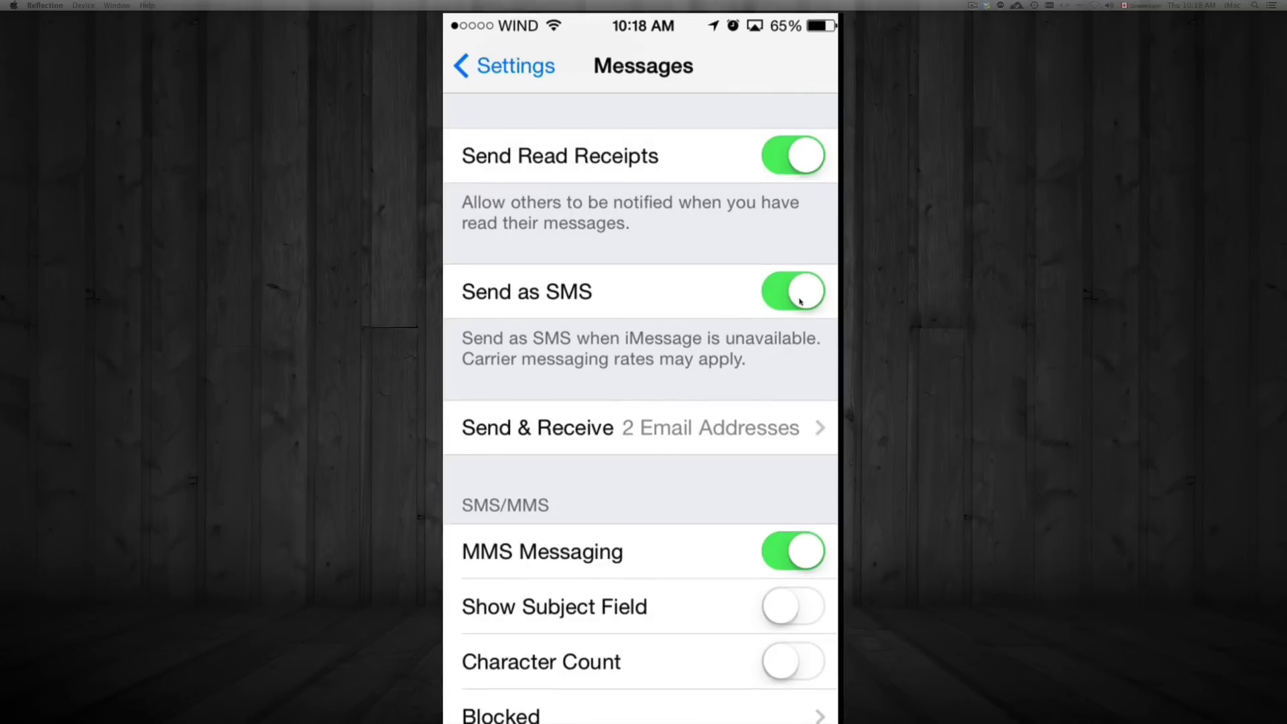
{"action": "scroll", "coordinate": [747, 406], "scroll_direction": "down", "scroll_amount": 2}
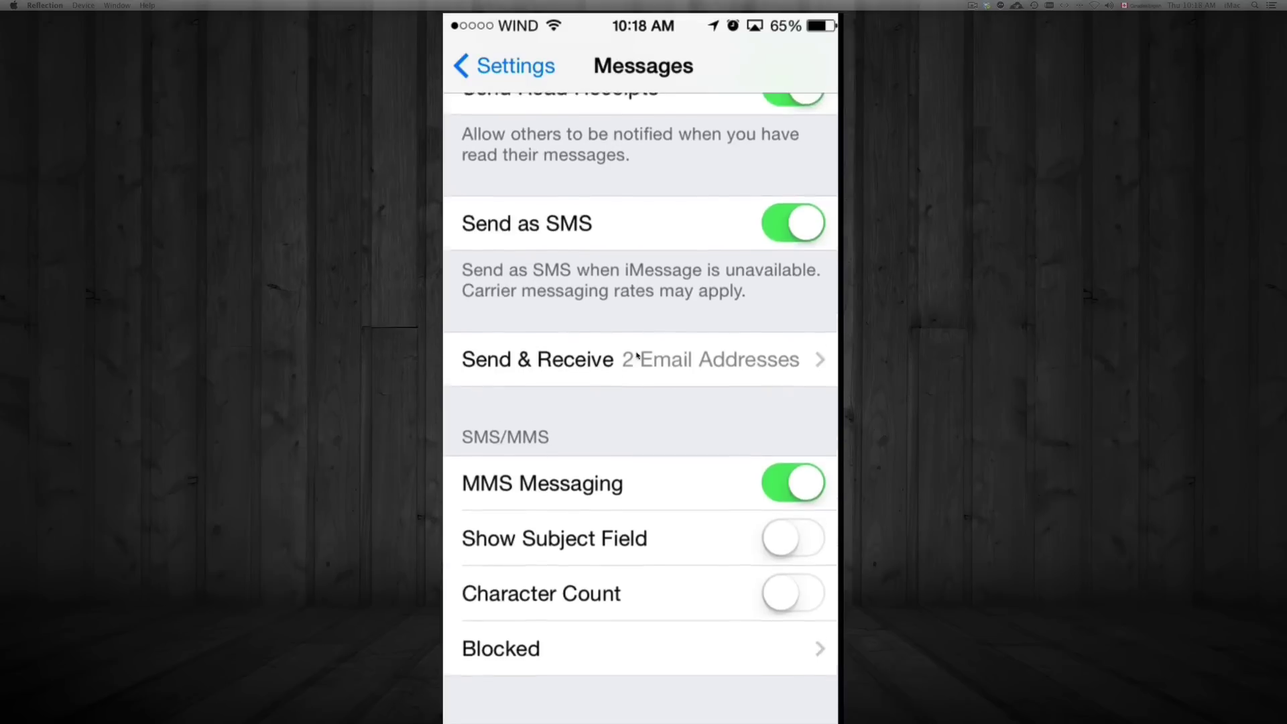
Open Send & Receive in Messages settings to view the two checked iMessage email addresses.
{"action": "left_click", "coordinate": [674, 362]}
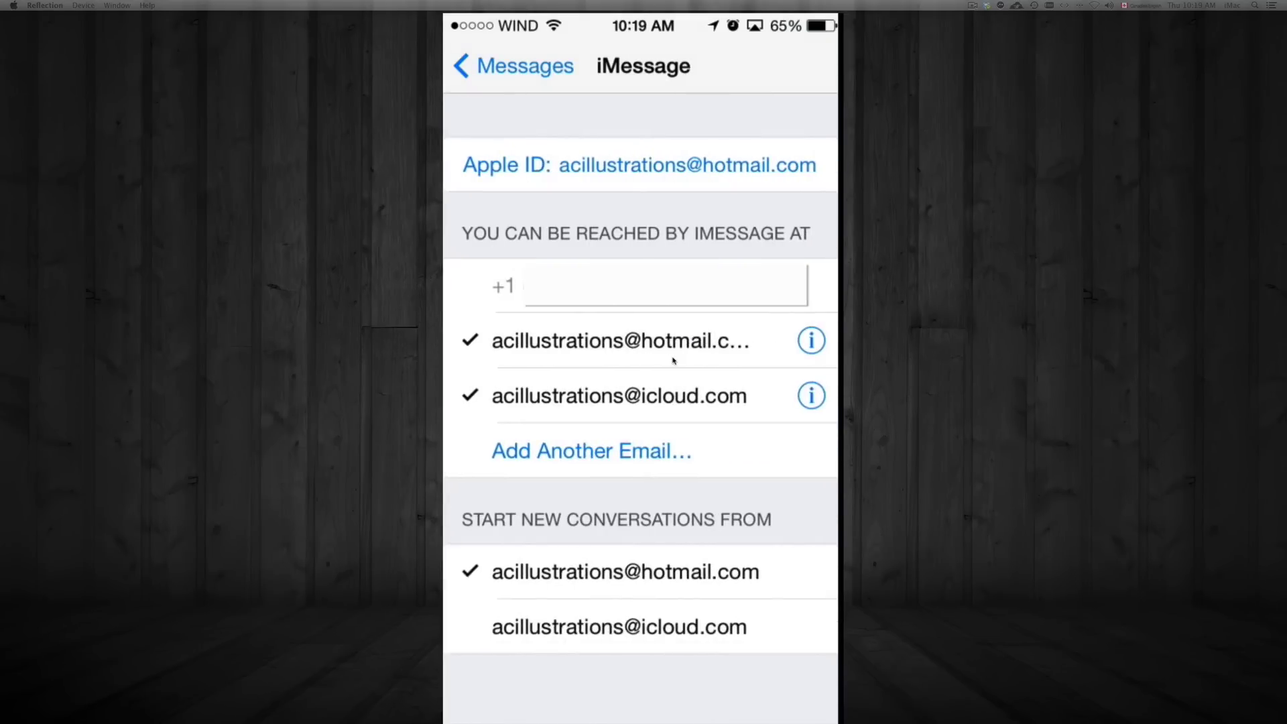